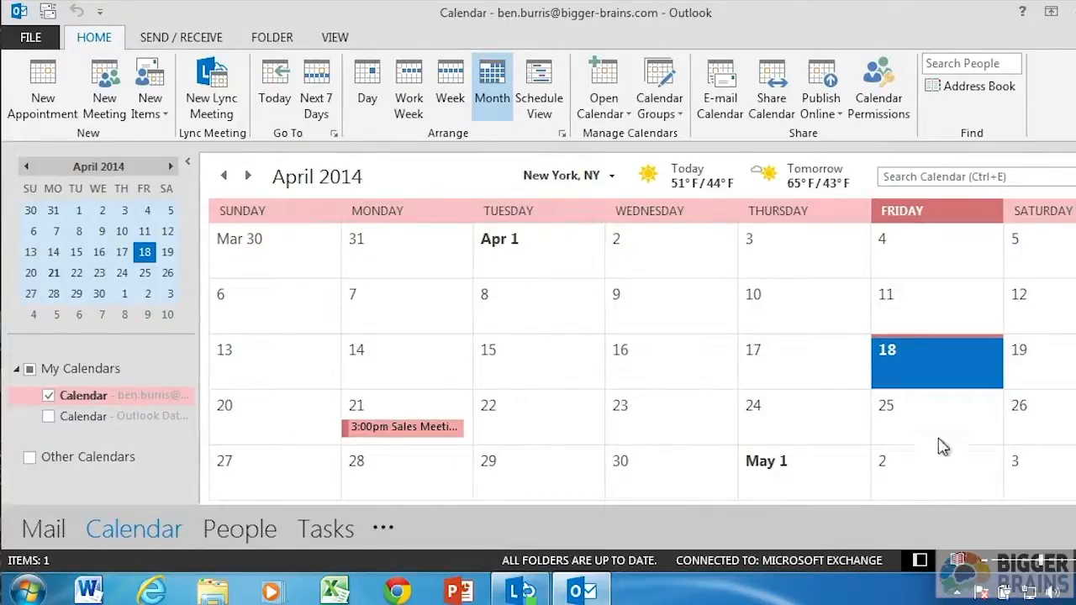
# Create a new Lync meeting for Friday, April 18, 2014, and add the Customer Service contact and a second colleague as required attendees
pyautogui.rightClick(946, 360)
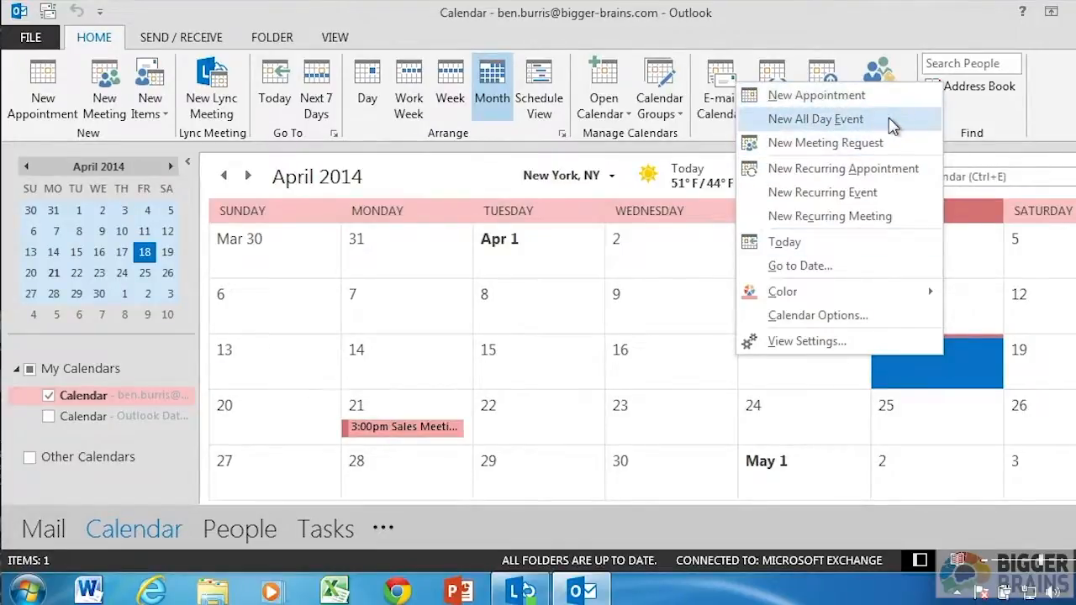
pyautogui.click(208, 93)
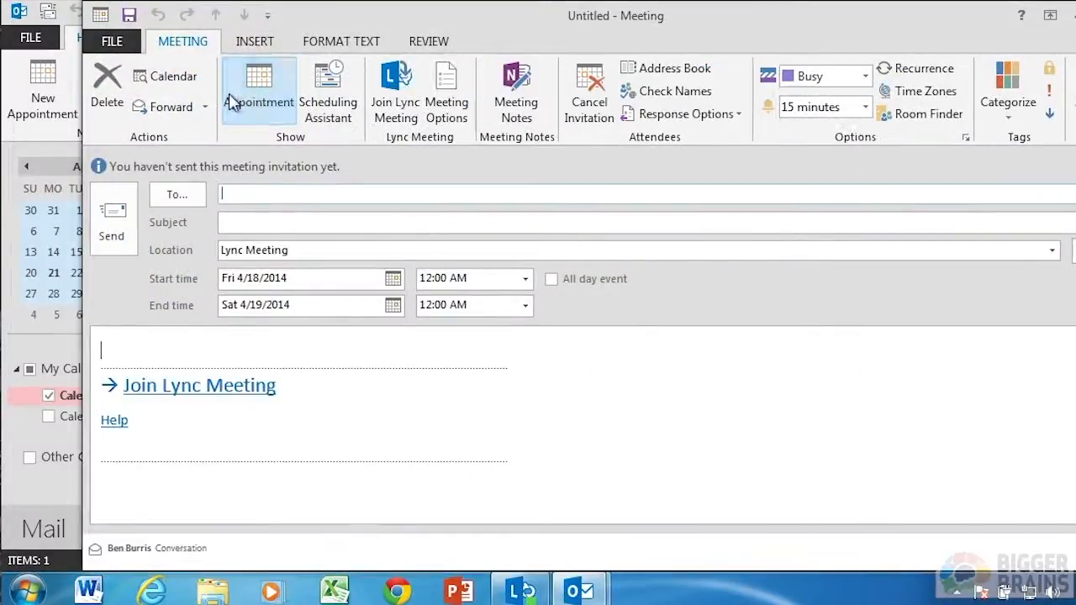
pyautogui.click(437, 197)
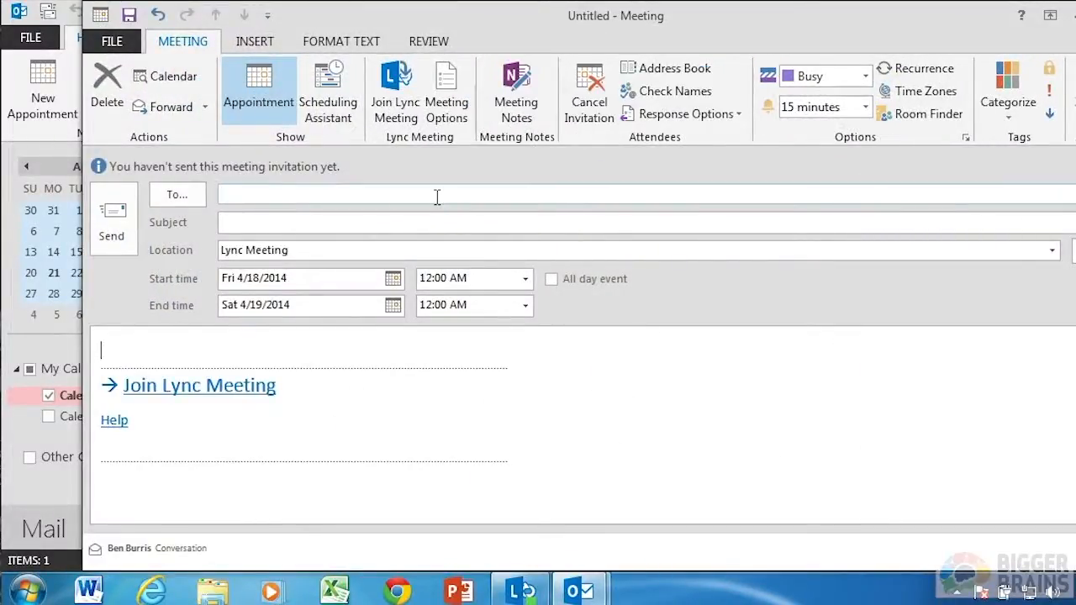
pyautogui.click(190, 194)
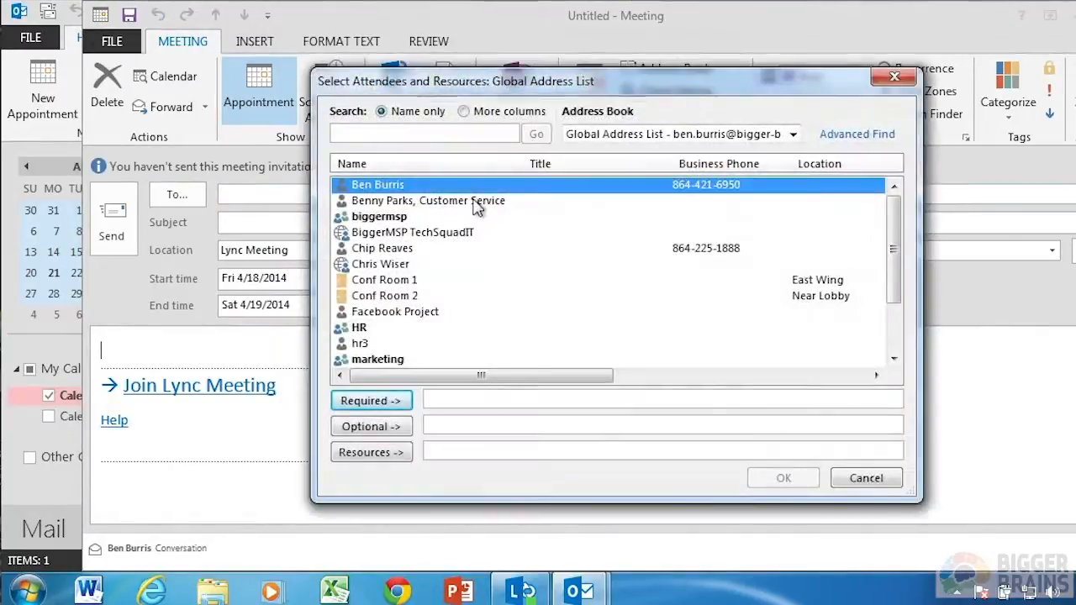
pyautogui.click(475, 202)
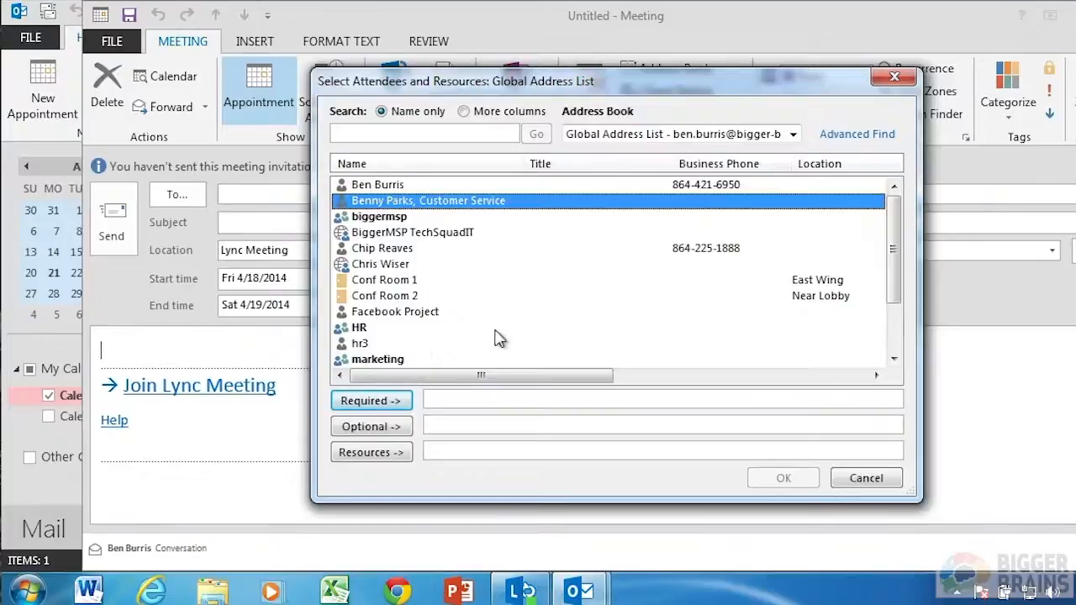
pyautogui.click(393, 403)
pyautogui.doubleClick(383, 248)
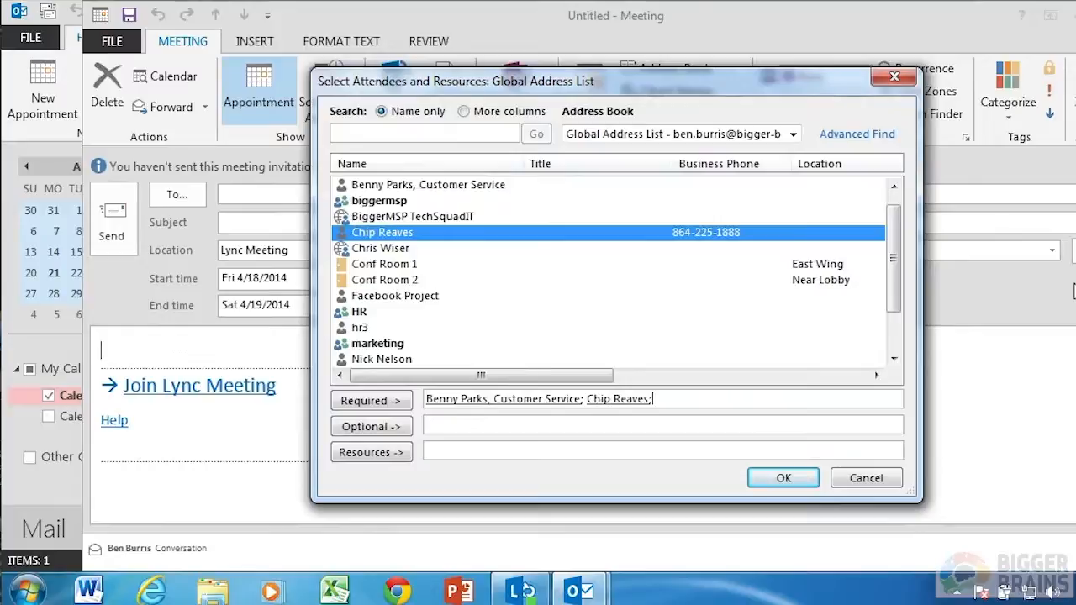
pyautogui.click(779, 476)
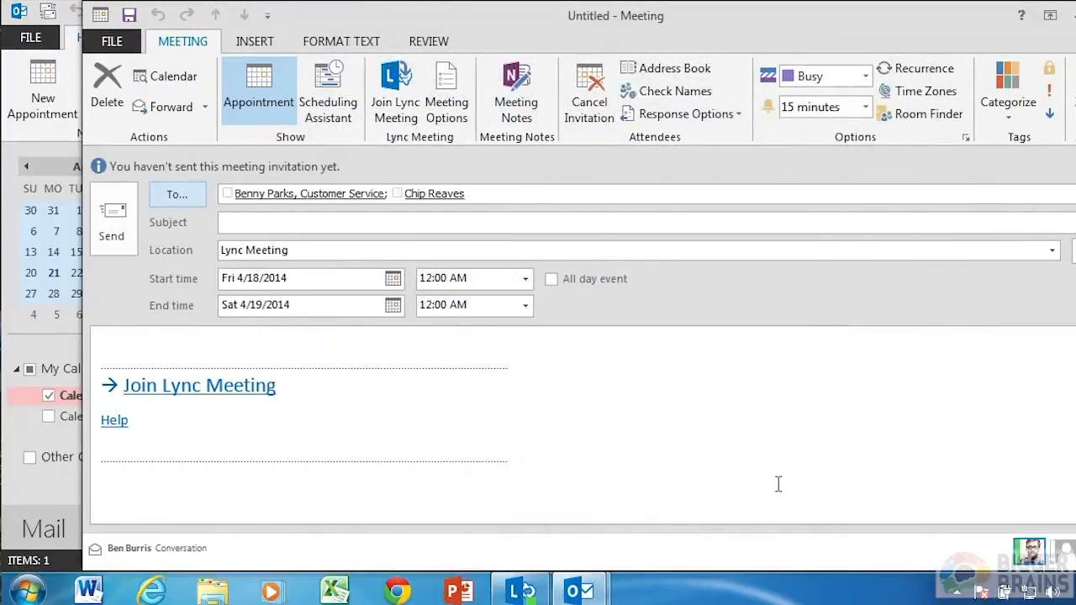
# Set the meeting's subject to "Lync Meeting About Microsoft Lync"
pyautogui.click(724, 220)
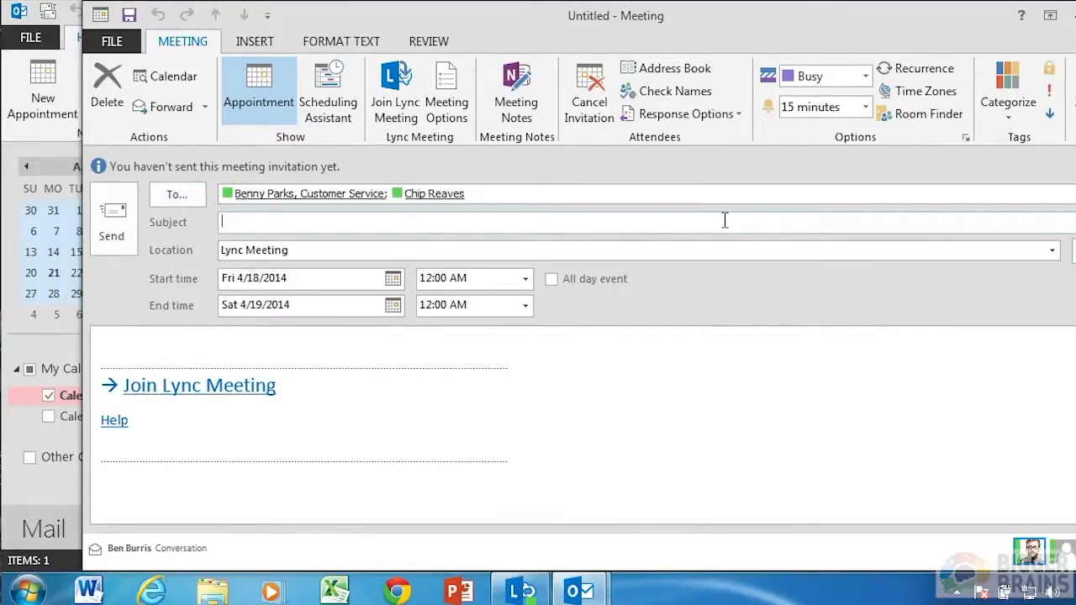
pyautogui.write('Lync Meeting')
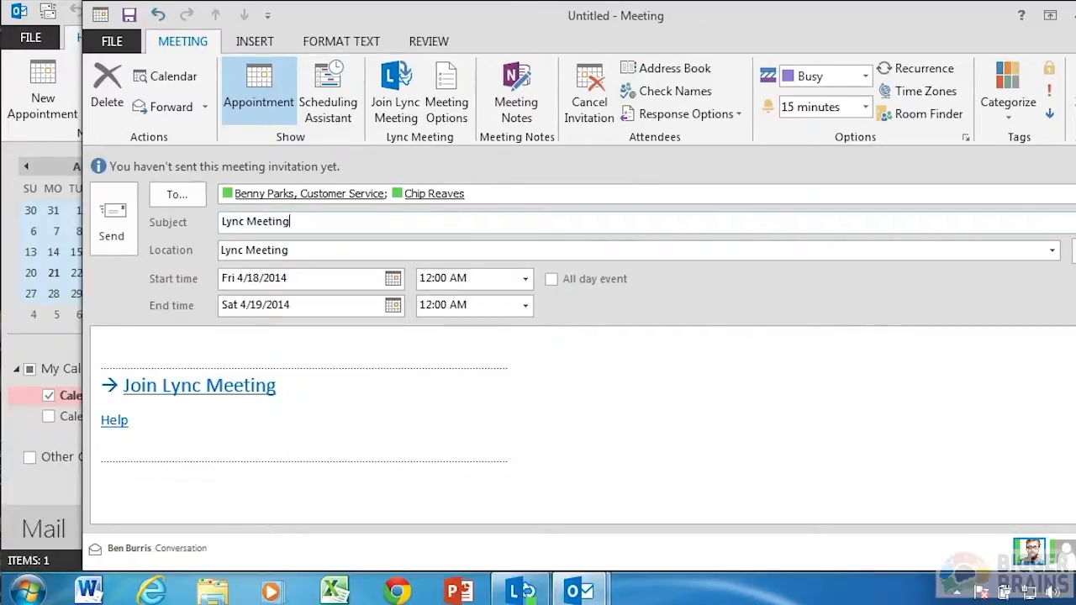
pyautogui.write(' About Microsoft Lync')
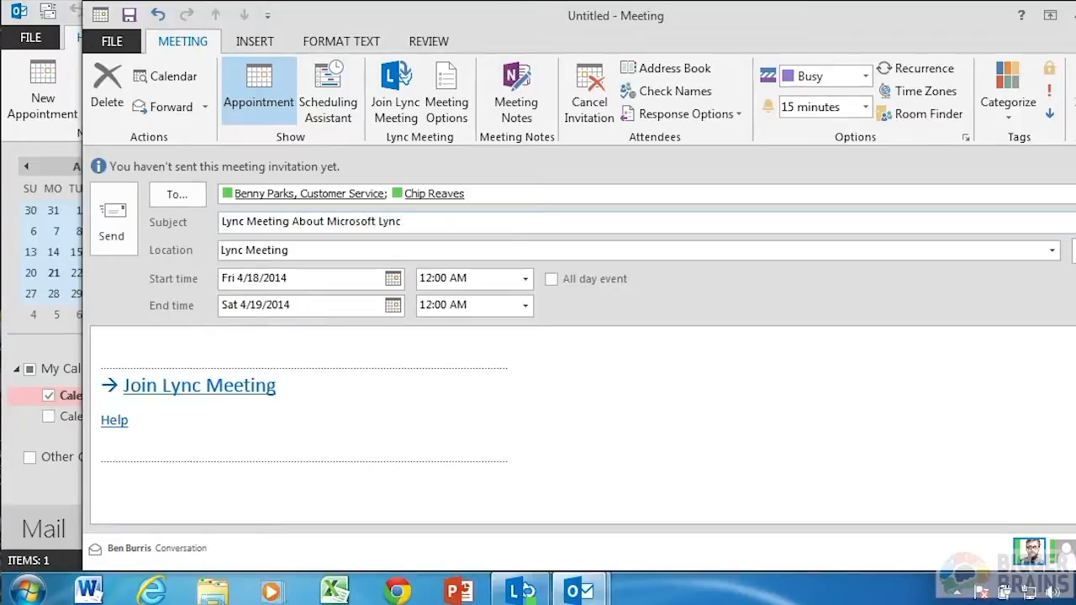
pyautogui.press('Tab')
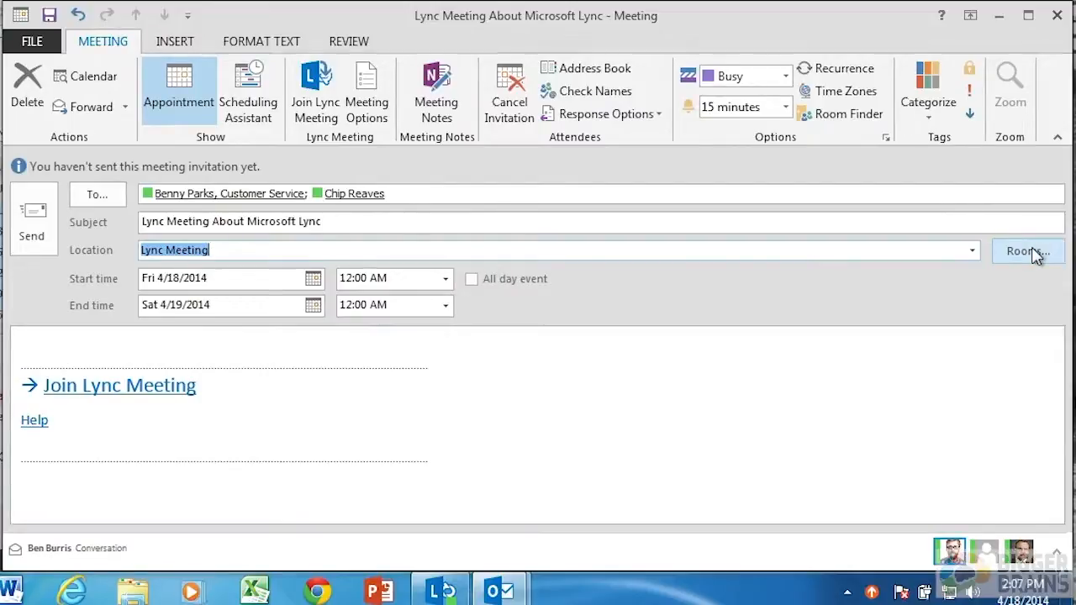
# Add Conf Room 1 in the East Wing as the meeting's room
pyautogui.click(1034, 252)
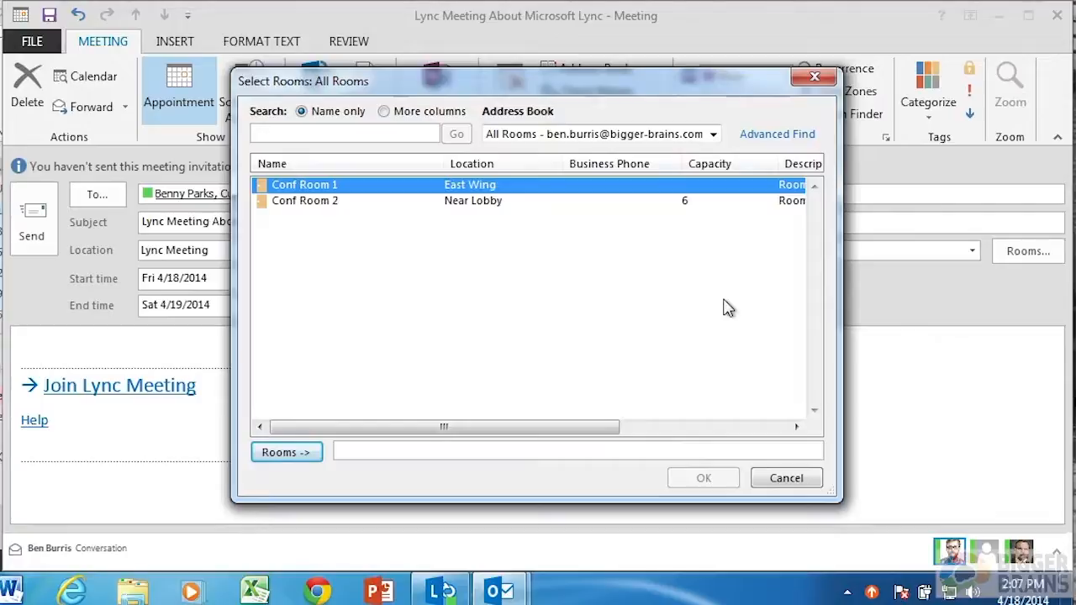
pyautogui.click(489, 188)
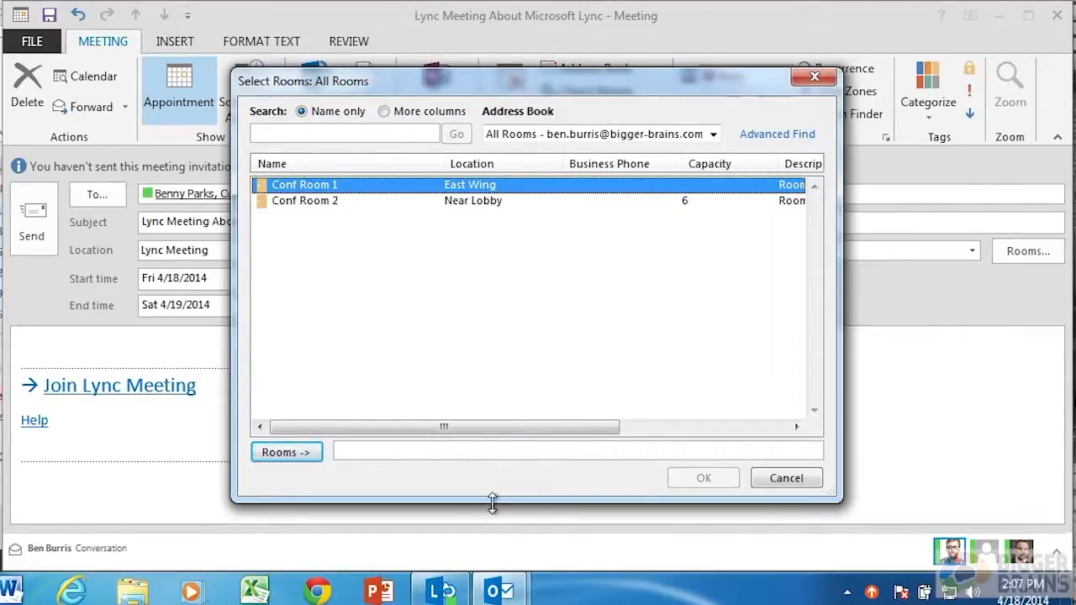
pyautogui.click(299, 458)
pyautogui.click(703, 477)
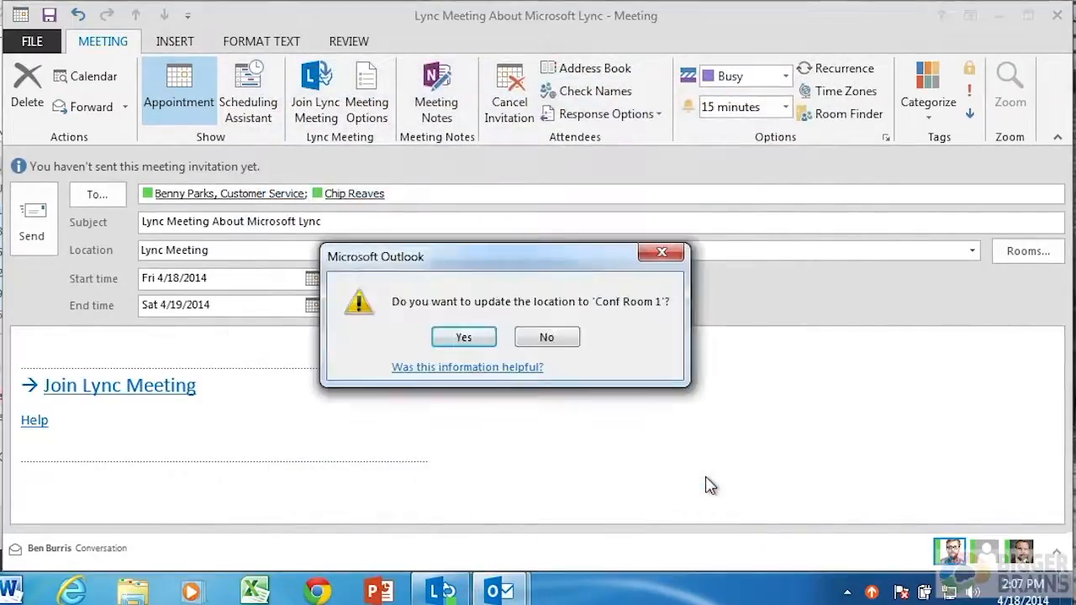
pyautogui.click(463, 338)
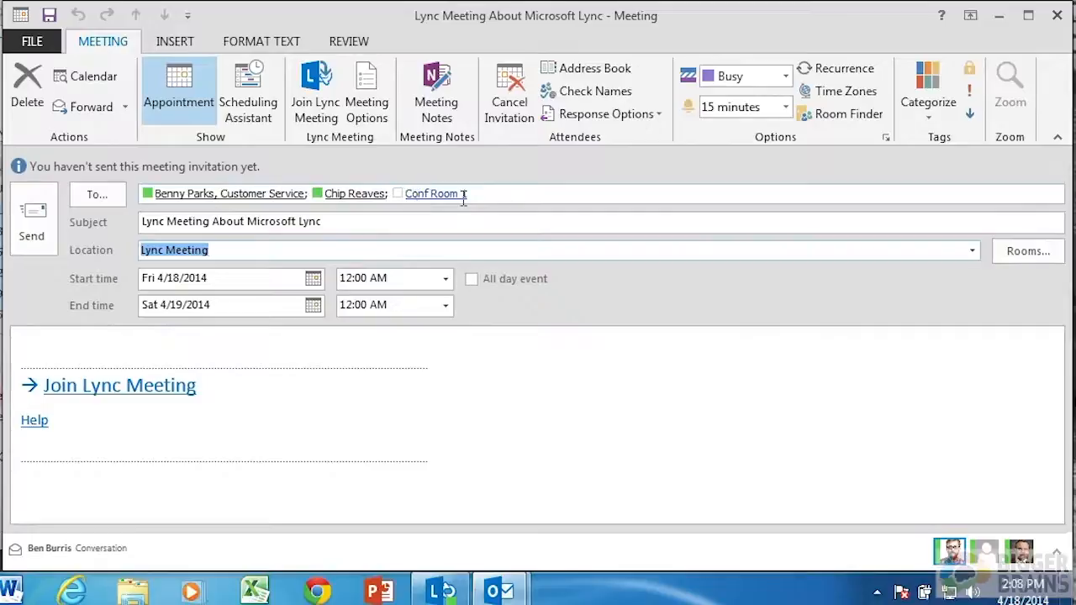
# Review the meeting's required attendees and resources in the address list without changing them
pyautogui.moveTo(462, 197)
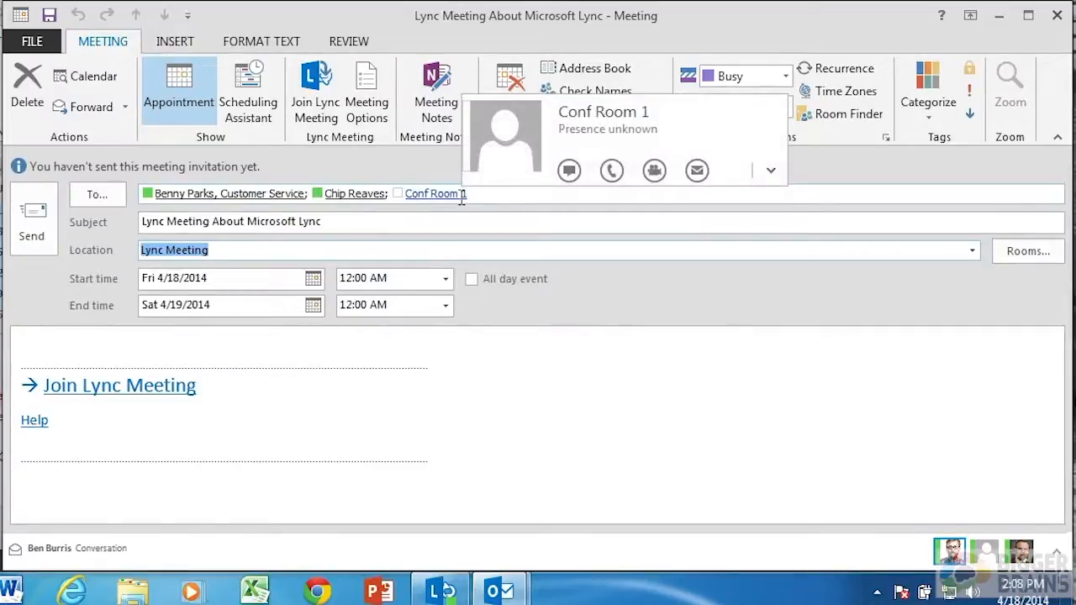
pyautogui.click(97, 194)
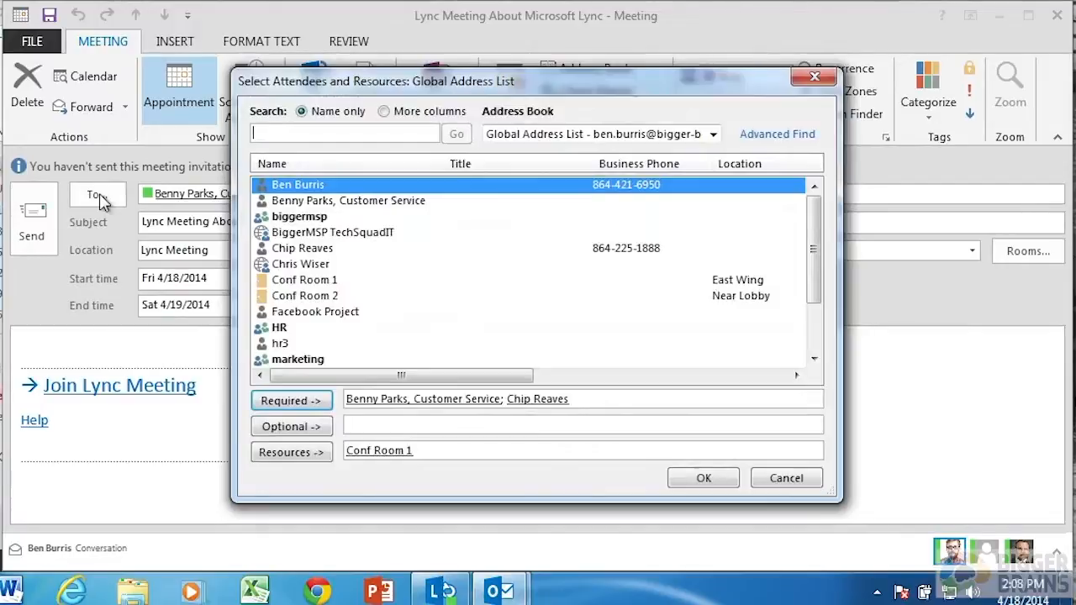
pyautogui.click(778, 478)
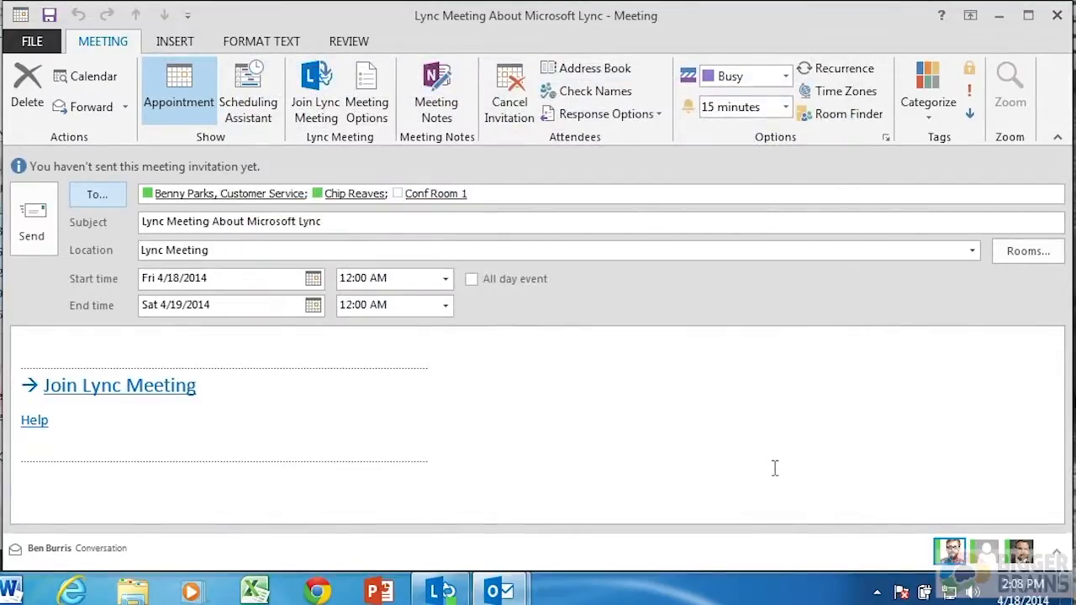
# Keep the start date at Fri 4/18/2014 and set the meeting's start time to 3:00 PM
pyautogui.click(315, 282)
pyautogui.click(316, 281)
pyautogui.click(444, 279)
pyautogui.moveTo(444, 343); pyautogui.dragTo(439, 367)
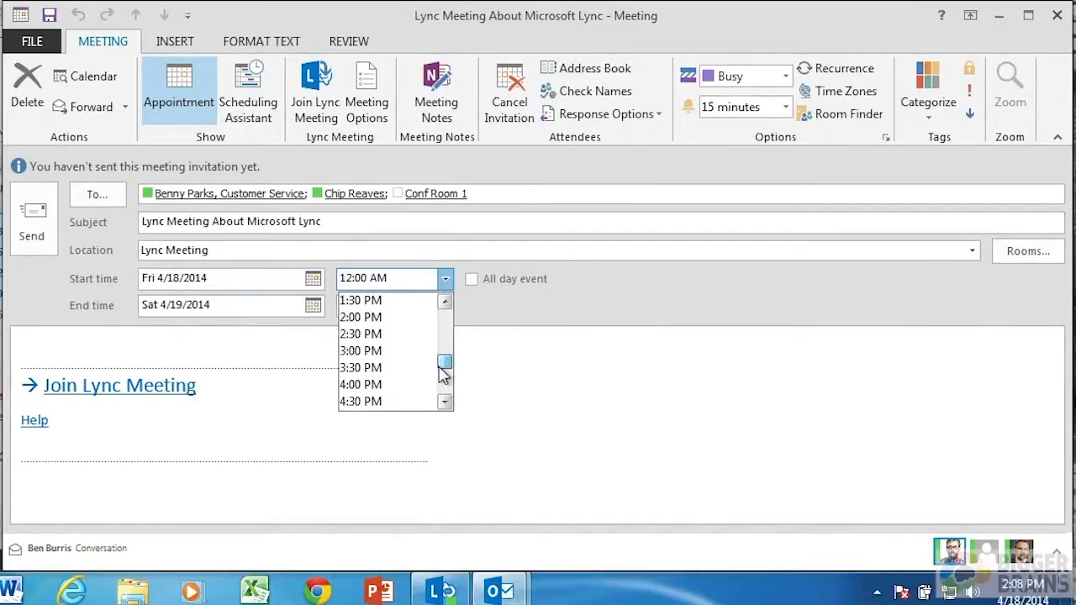
pyautogui.click(380, 353)
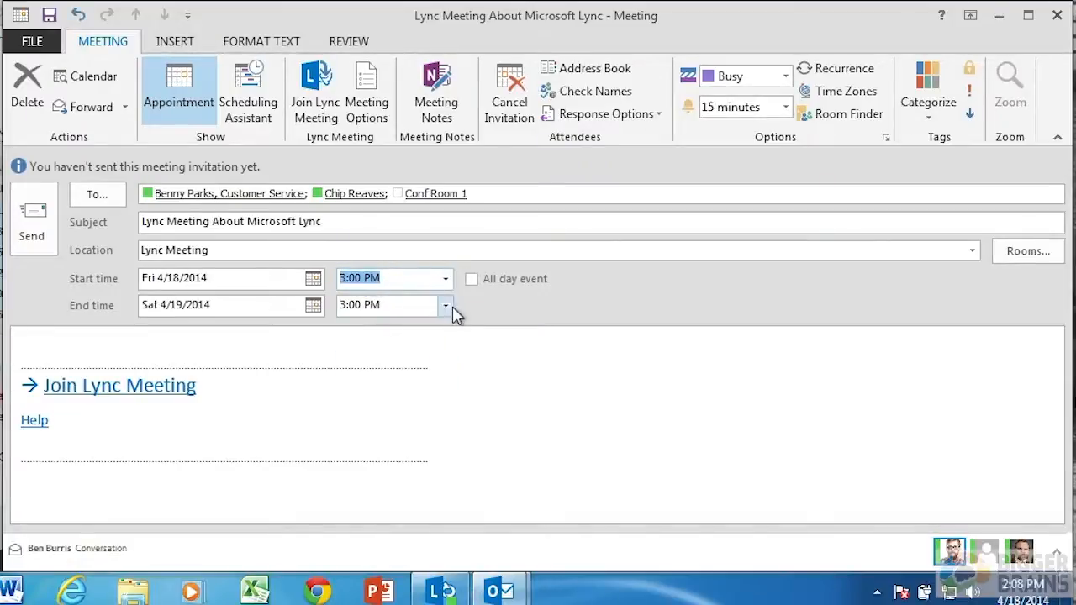
# Set the meeting's end to 3:30 PM on Fri 4/18/2014
pyautogui.click(448, 308)
pyautogui.click(420, 344)
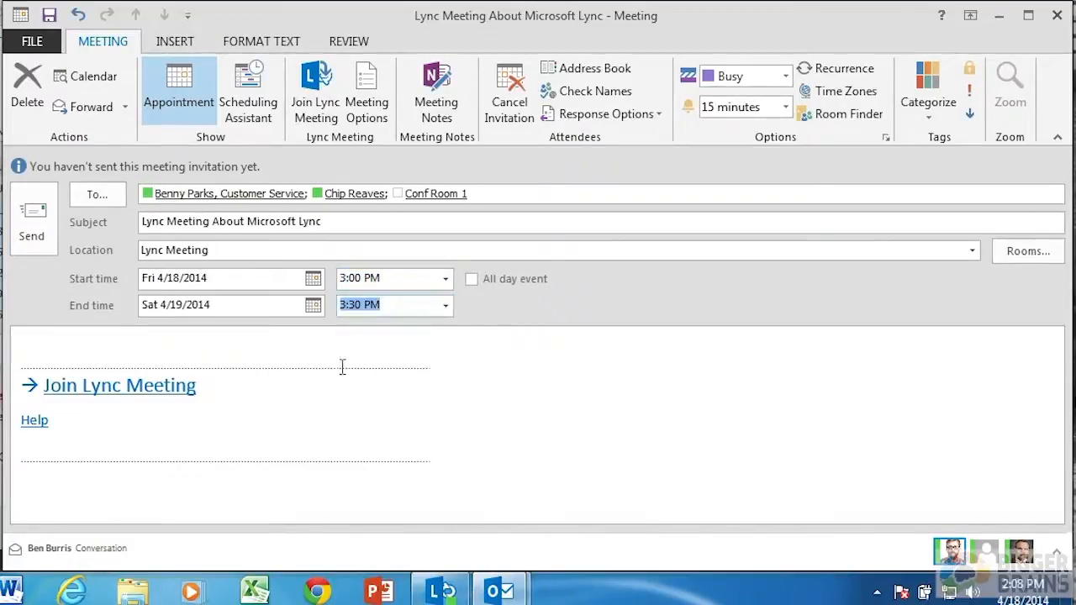
pyautogui.click(316, 306)
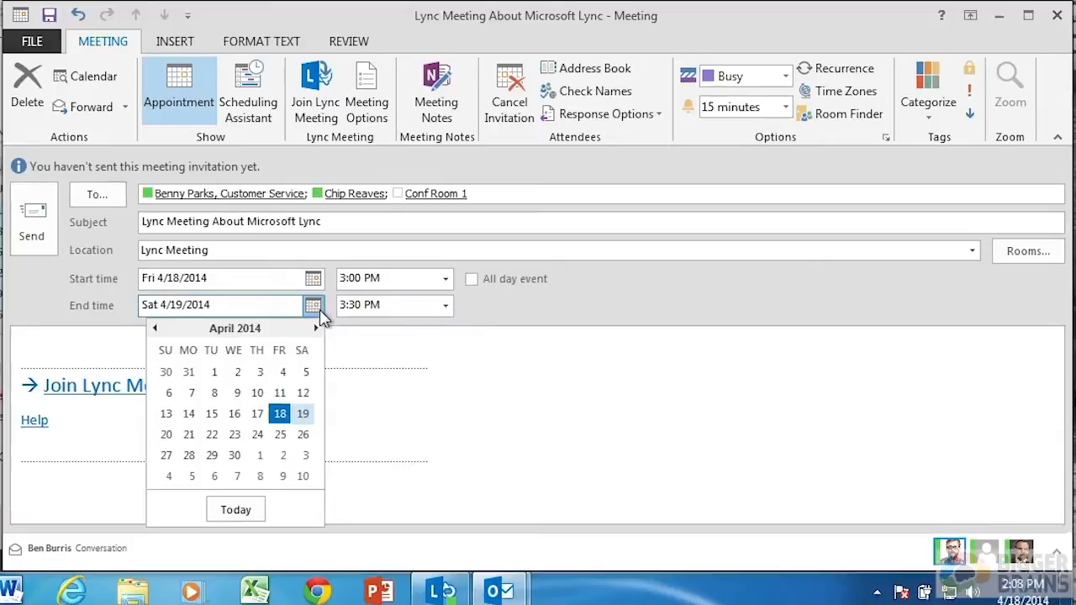
pyautogui.click(280, 413)
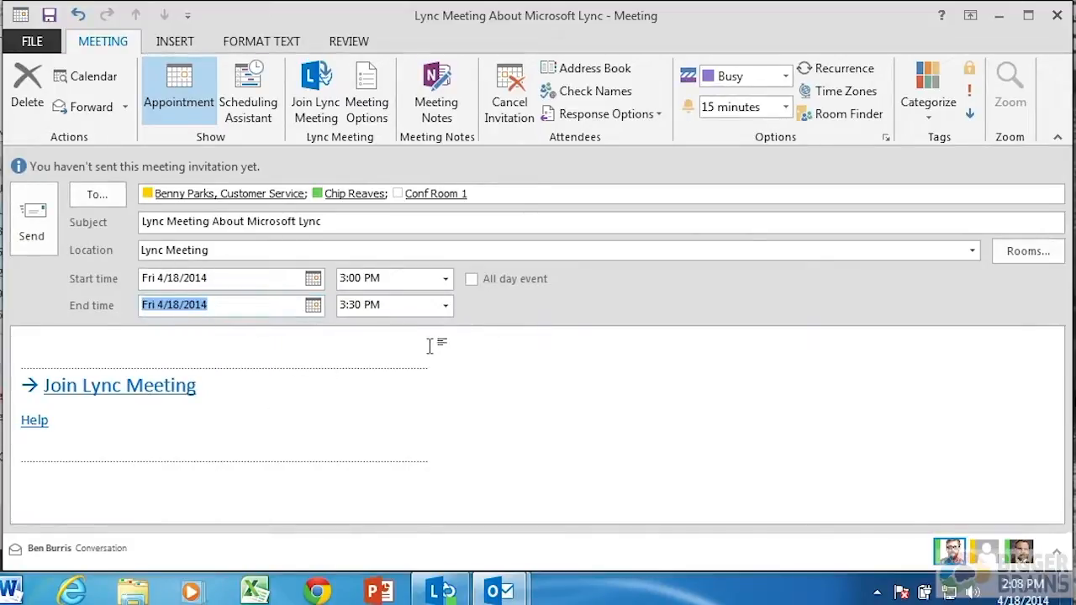
# Write "RSVP ASAP" above the Join Lync Meeting link in the body and send the invitation
pyautogui.click(242, 346)
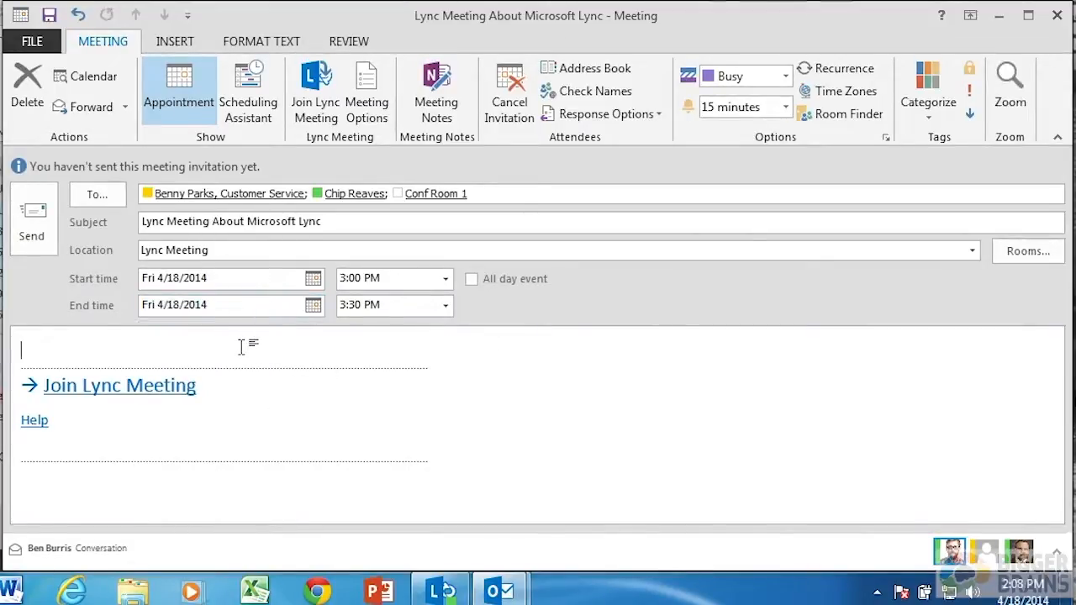
pyautogui.write('RSVP ASAP')
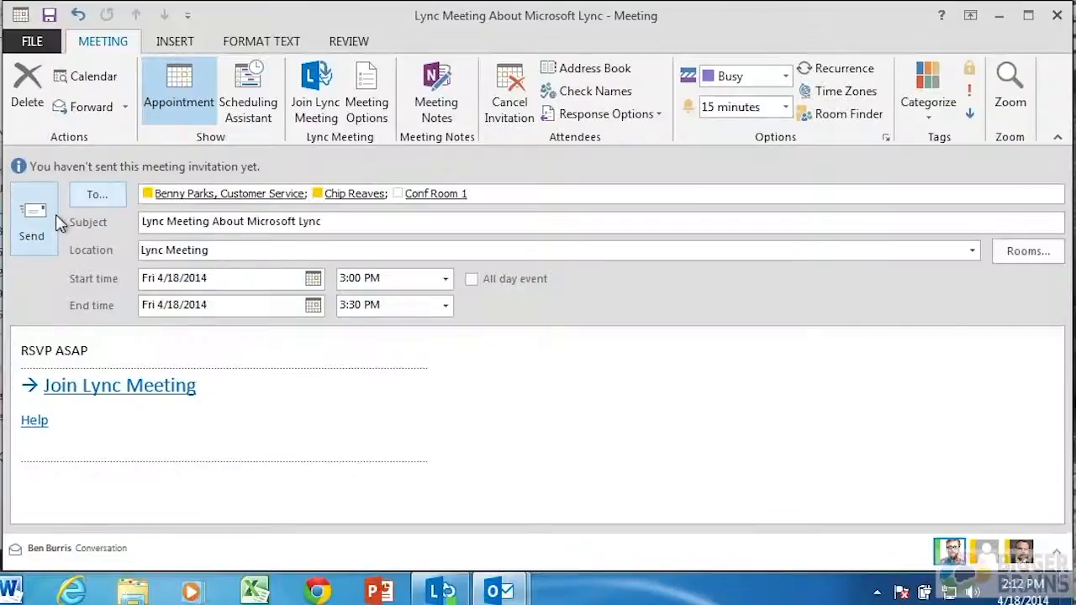
pyautogui.click(18, 227)
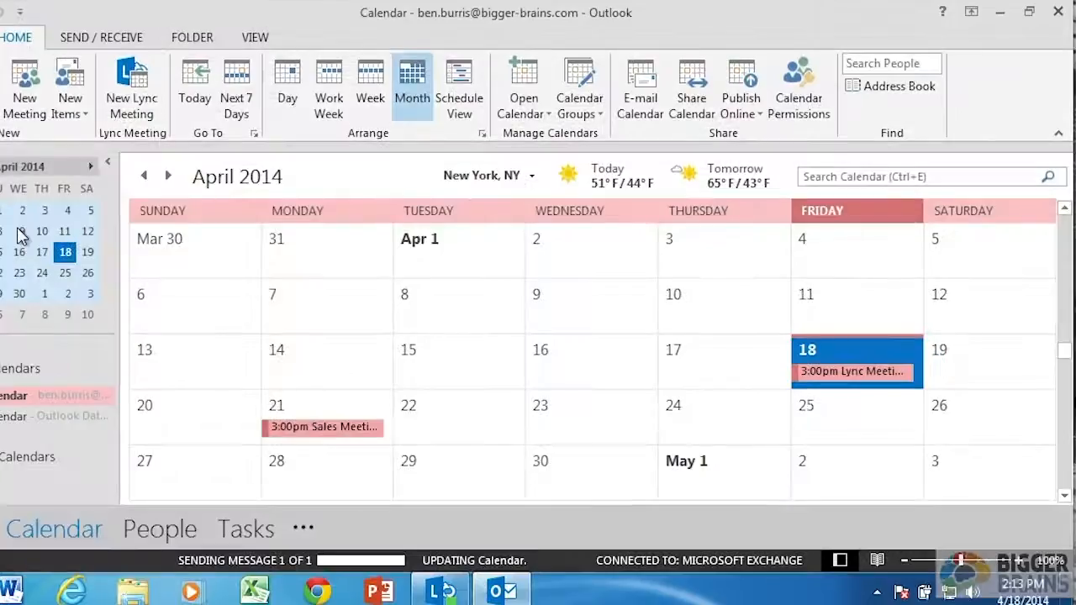
# Switch to Lync, view today's meetings, and start scheduling a meeting with the Customer Service contact from Favorites
pyautogui.click(463, 591)
pyautogui.click(757, 140)
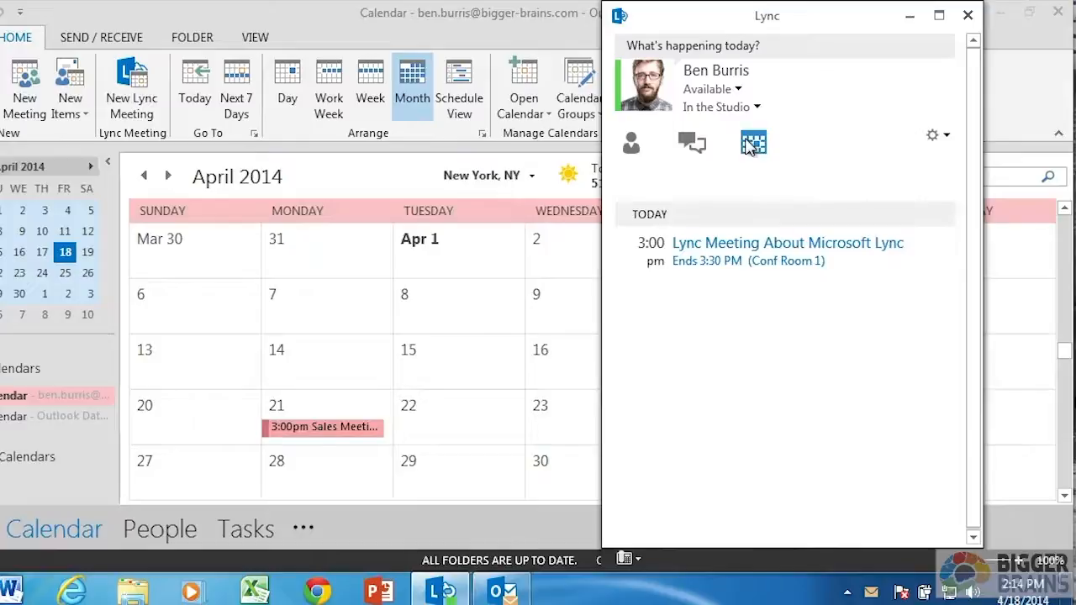
pyautogui.click(635, 147)
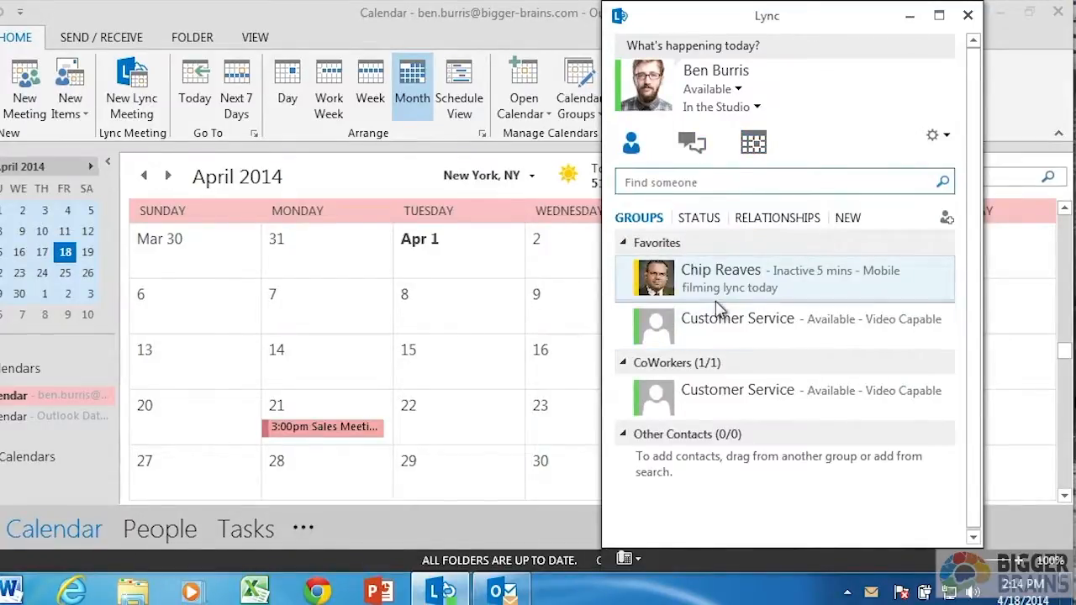
pyautogui.rightClick(720, 331)
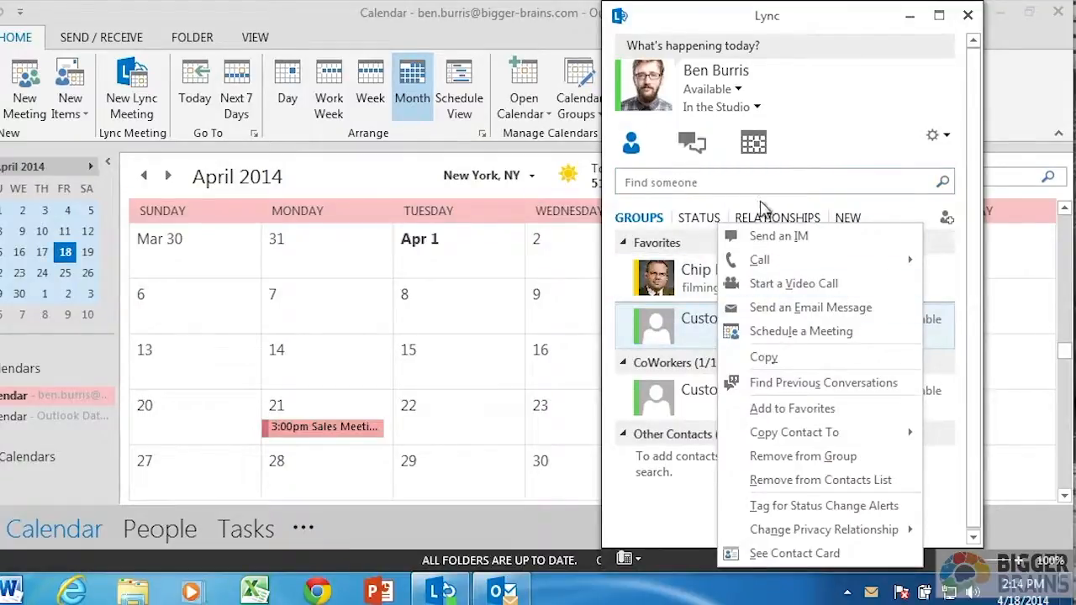
pyautogui.click(797, 333)
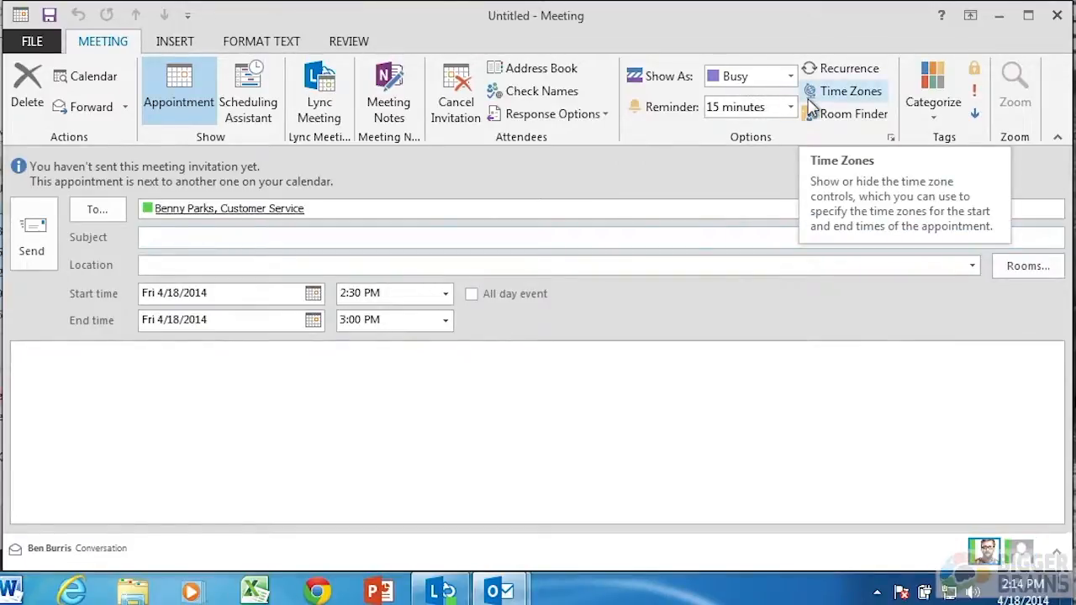
pyautogui.click(790, 76)
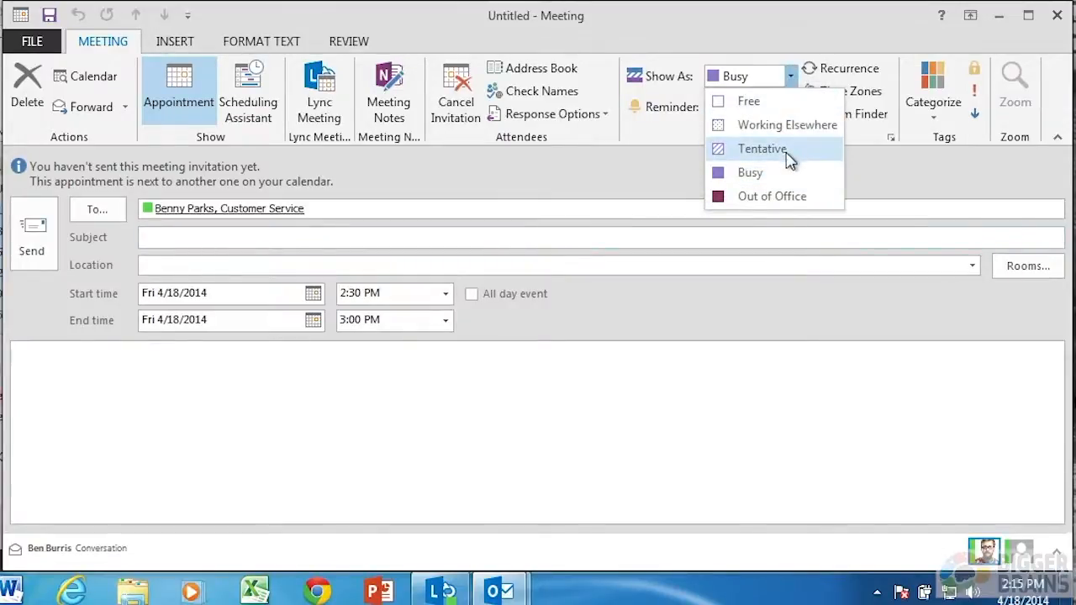
pyautogui.click(683, 172)
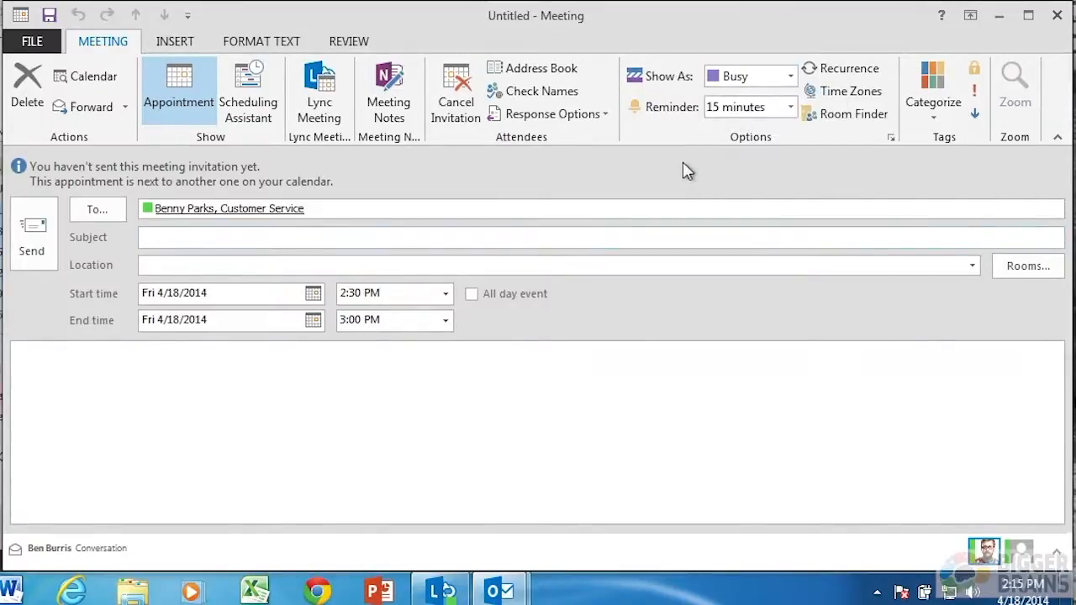